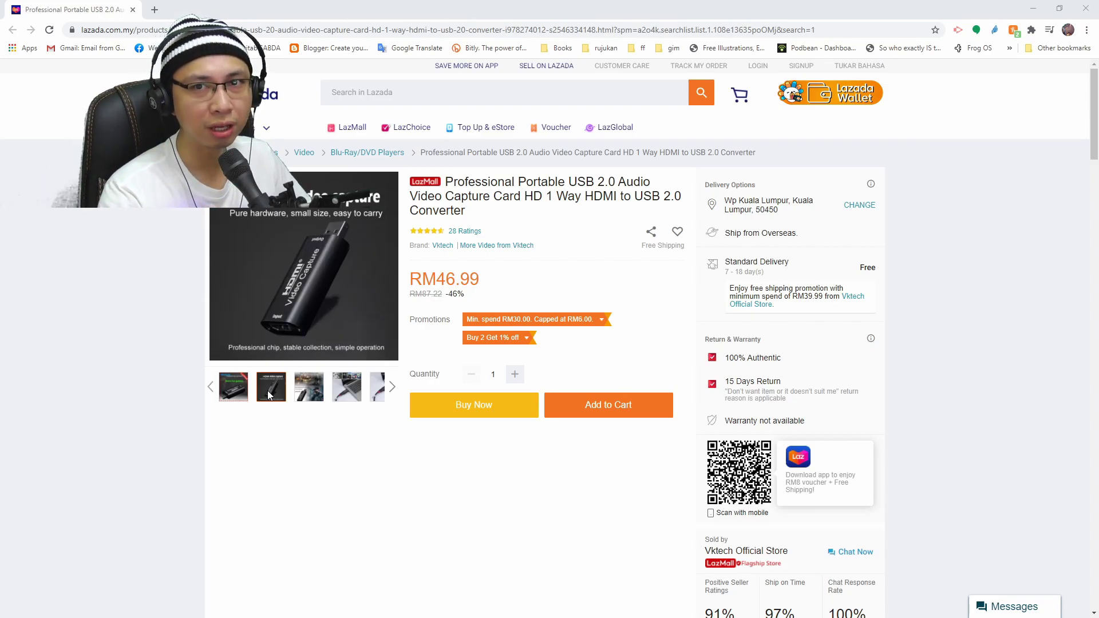
# Bring OBS to the front, select the Panasonic source and open its Audio Mixer gear menu.
pyautogui.hotkey('alt', 'Tab')
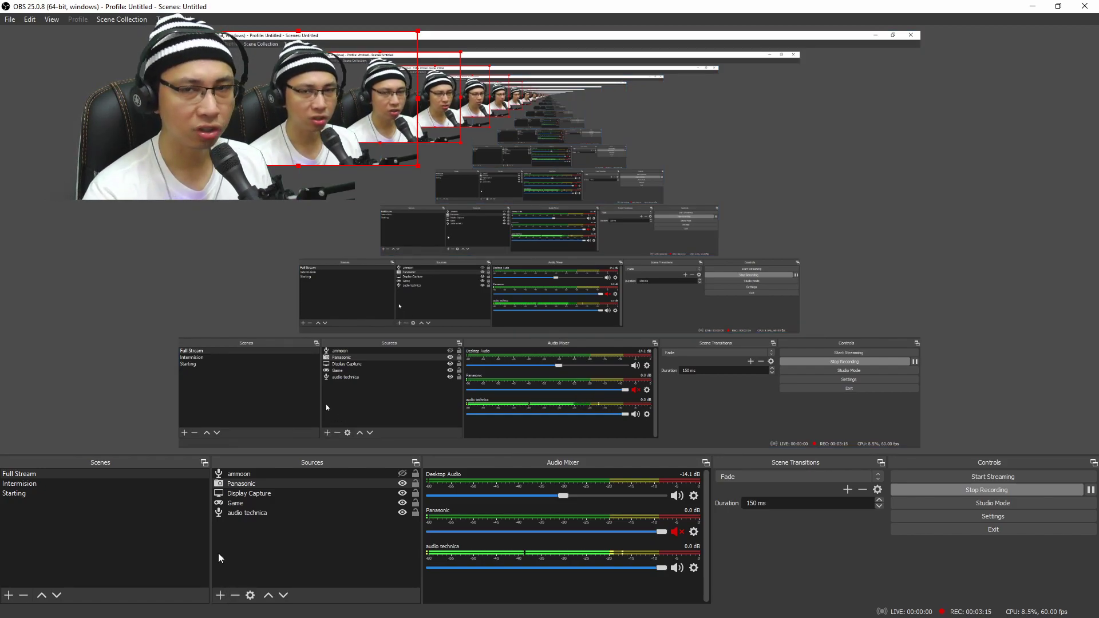
pyautogui.click(246, 483)
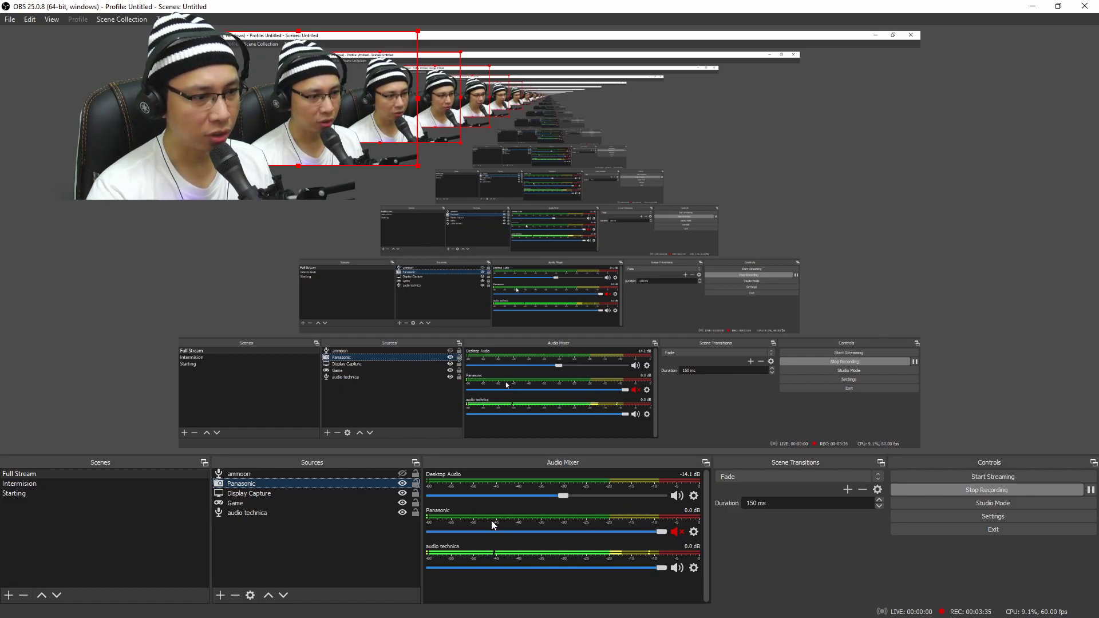
pyautogui.click(694, 533)
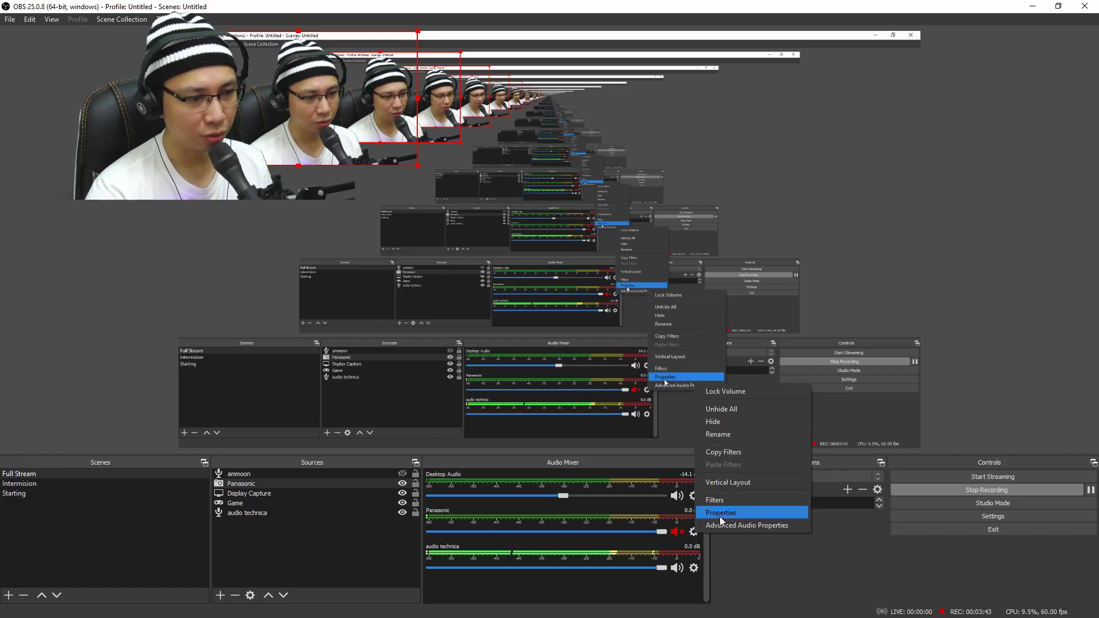
# Open the Panasonic properties and switch Resolution/FPS Type to Device Default, then back to Custom.
pyautogui.click(721, 513)
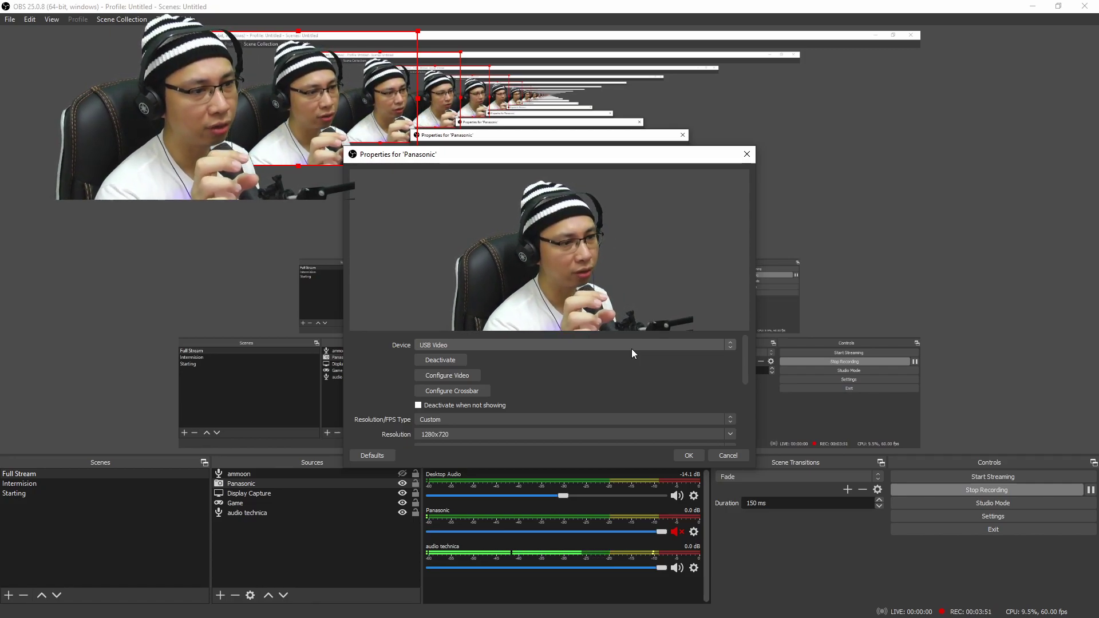
pyautogui.scroll(-3, 631, 348)
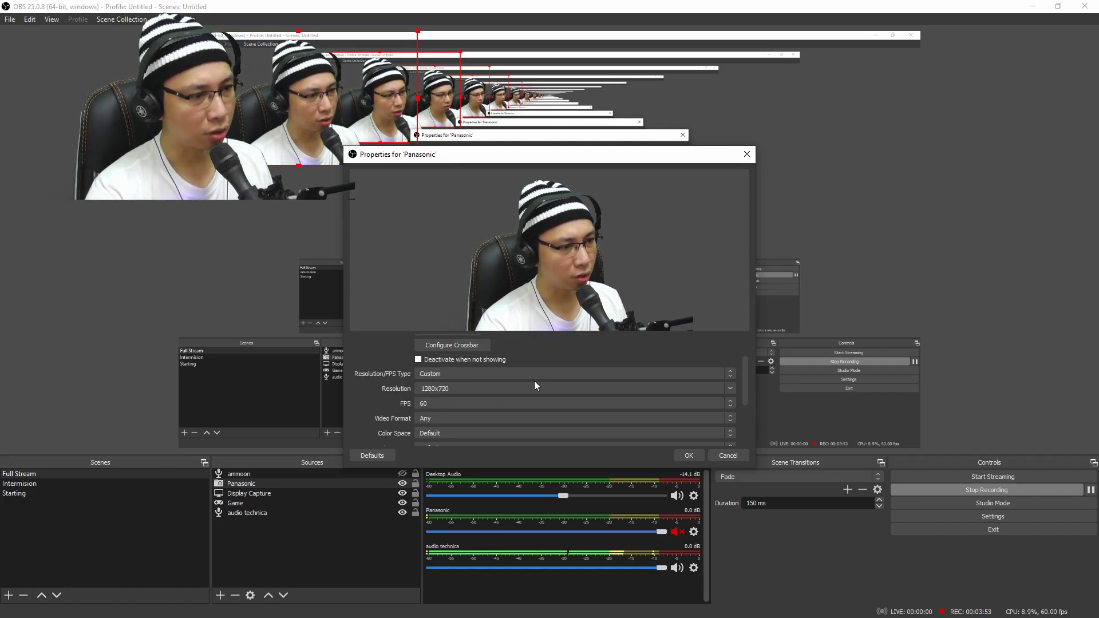
pyautogui.scroll(1, 744, 385)
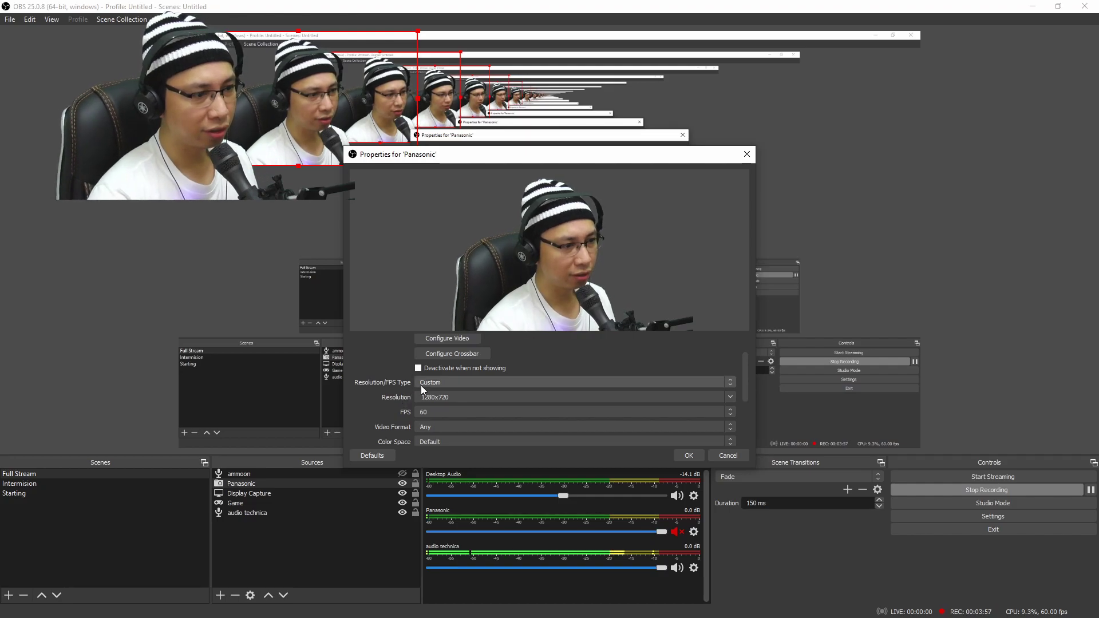
pyautogui.click(499, 381)
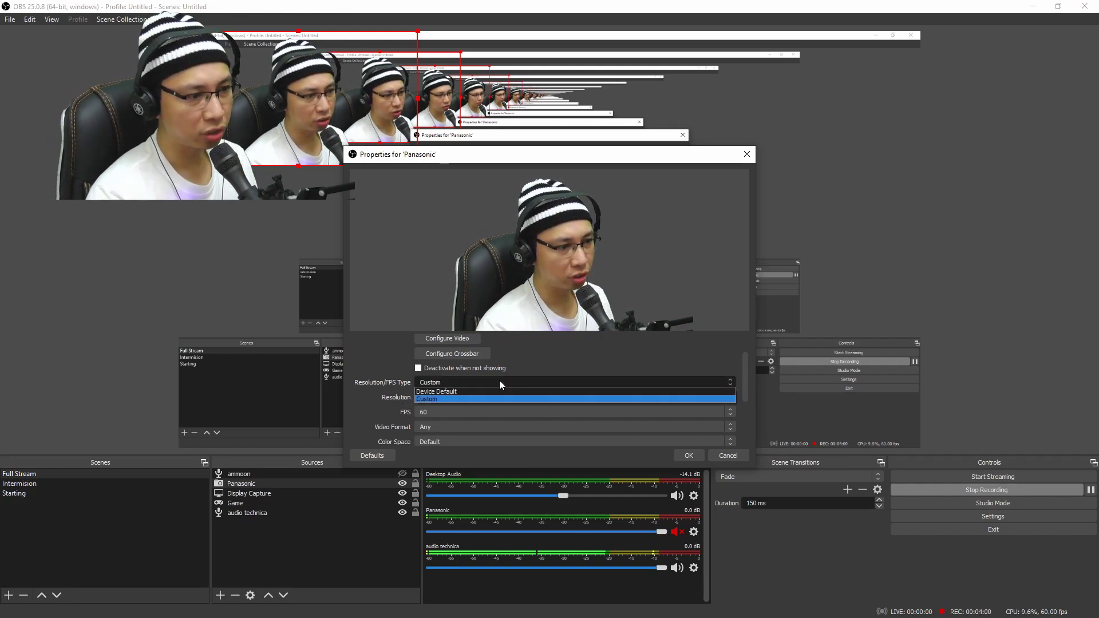
pyautogui.click(441, 390)
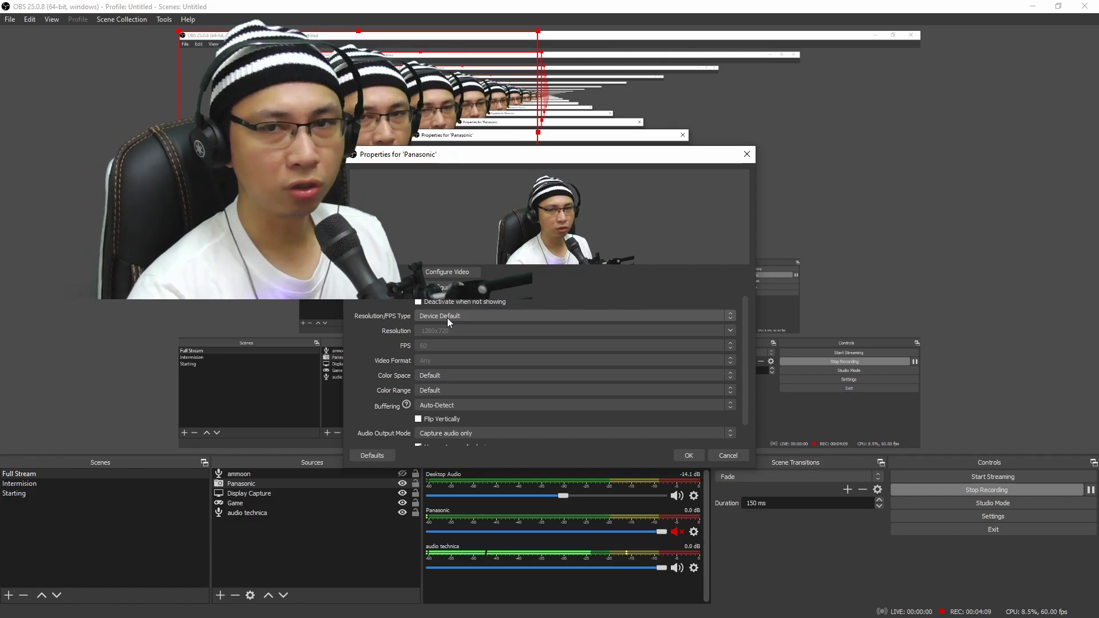
pyautogui.click(447, 317)
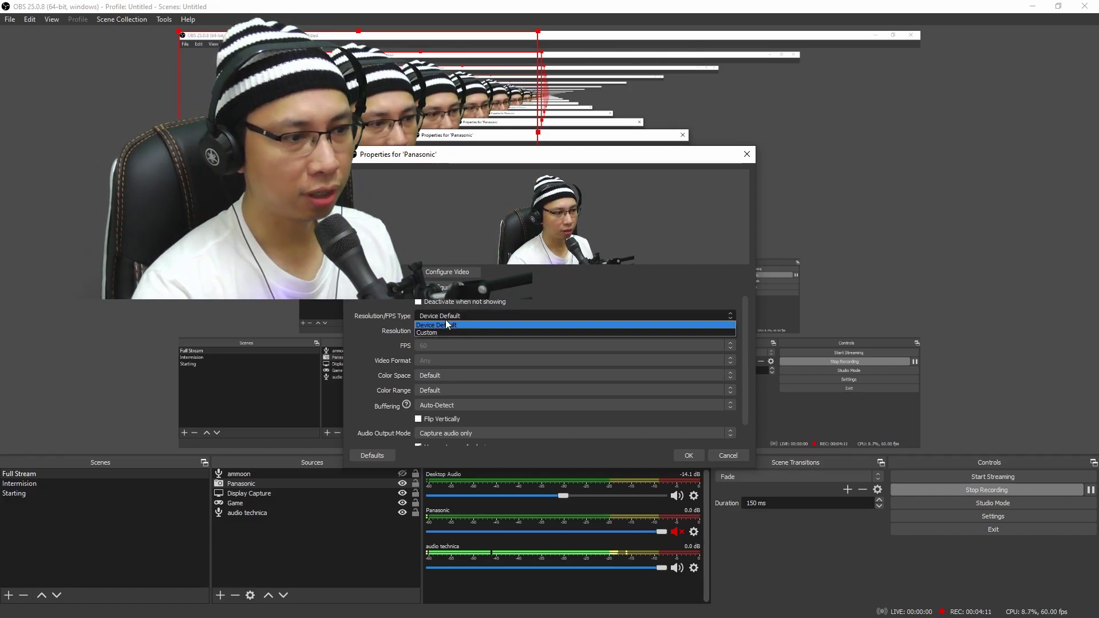
pyautogui.click(447, 332)
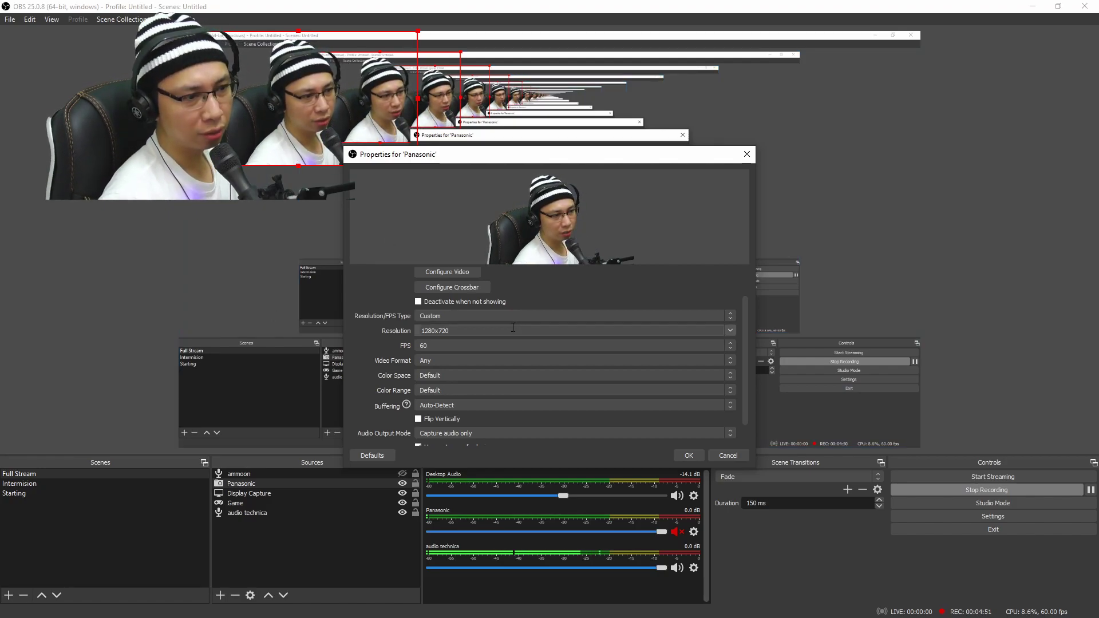
# Set the Panasonic capture resolution to 1920x1080 and confirm the properties with OK.
pyautogui.click(730, 331)
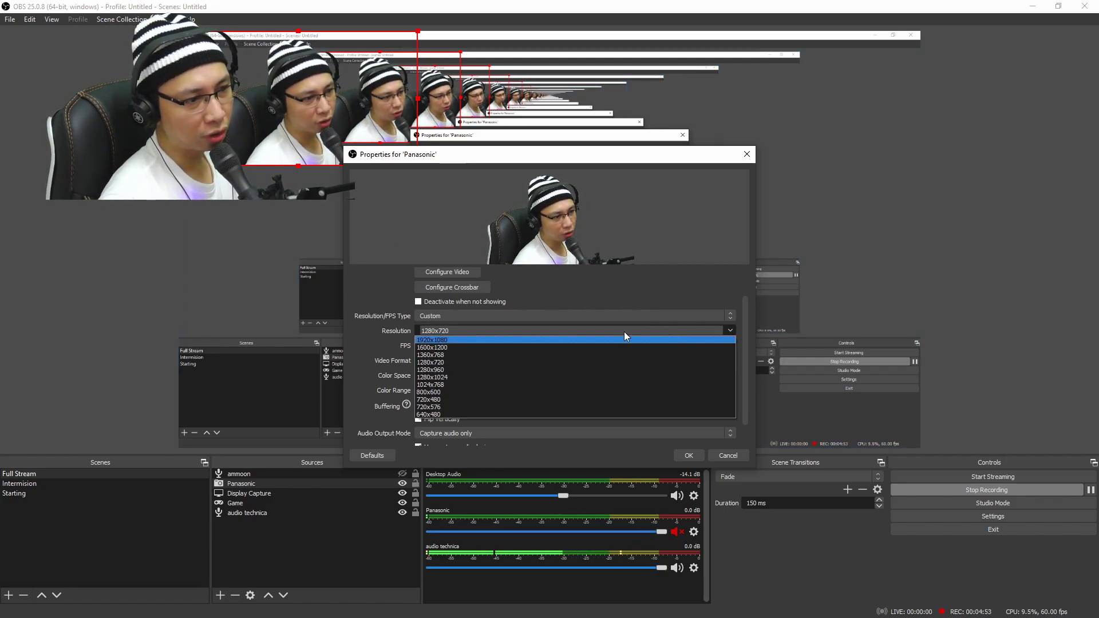
pyautogui.click(467, 339)
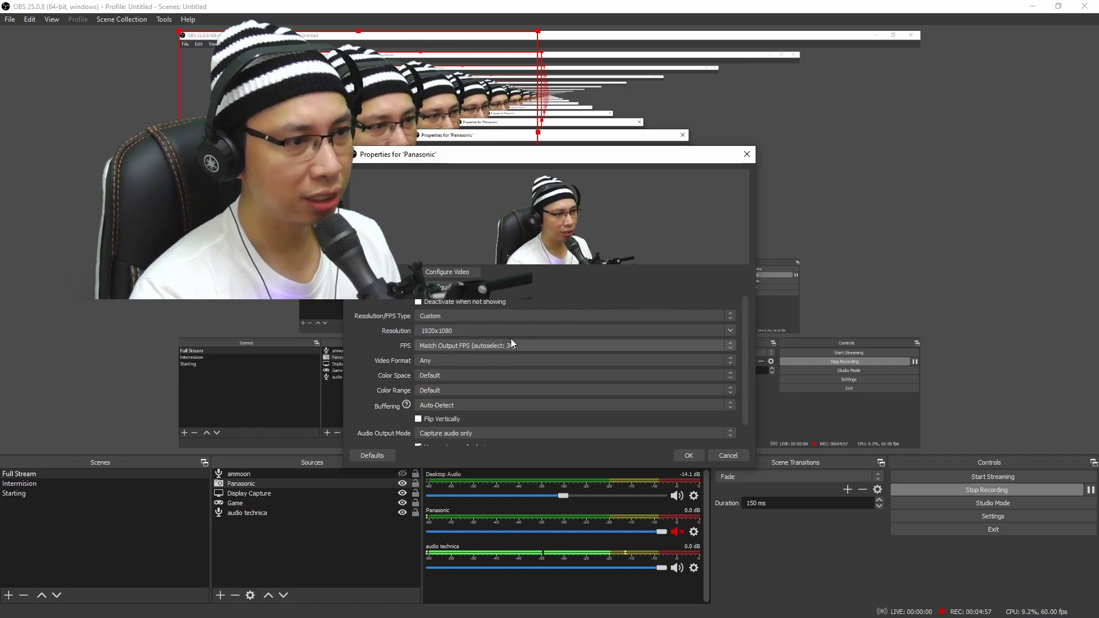
pyautogui.moveTo(579, 160); pyautogui.dragTo(700, 203)
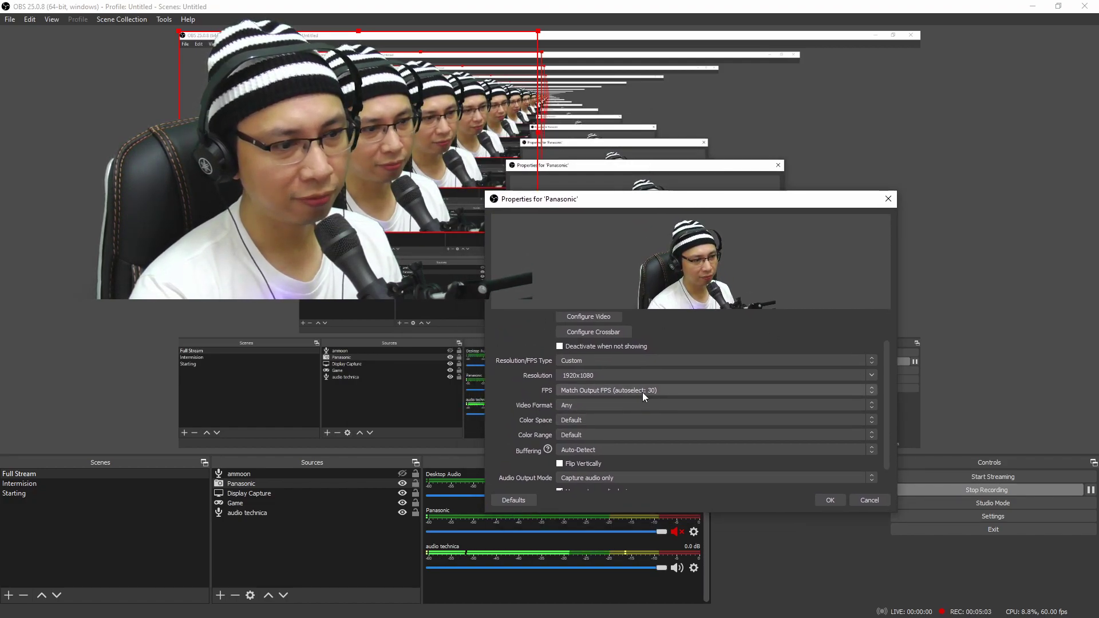
pyautogui.click(830, 502)
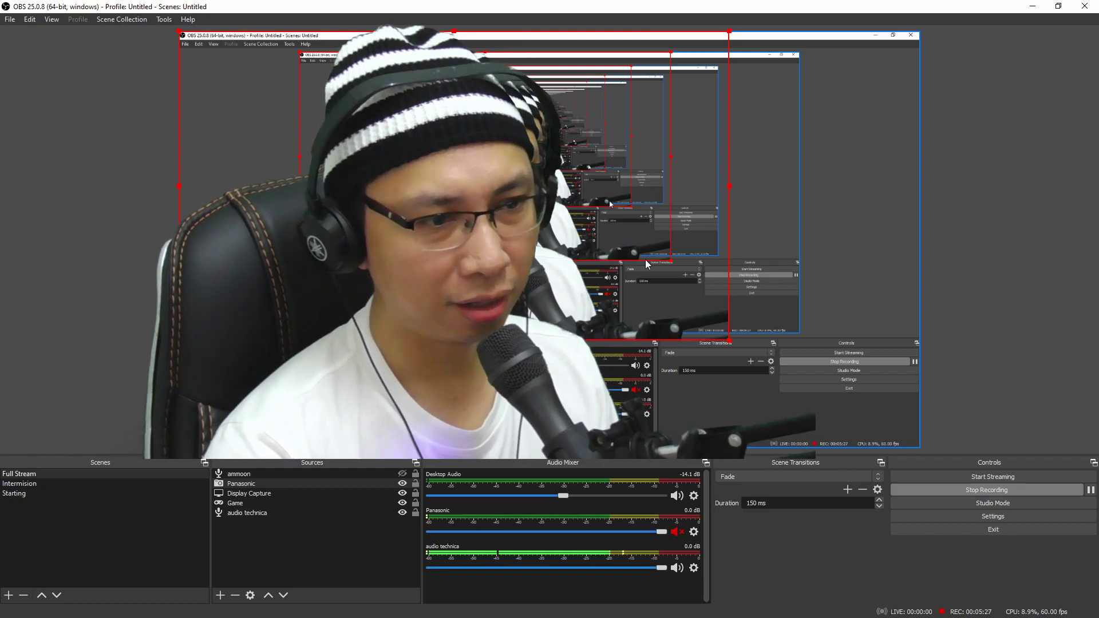
# Reopen the Panasonic properties and set the capture to 1280x720 at 60 FPS.
pyautogui.click(694, 532)
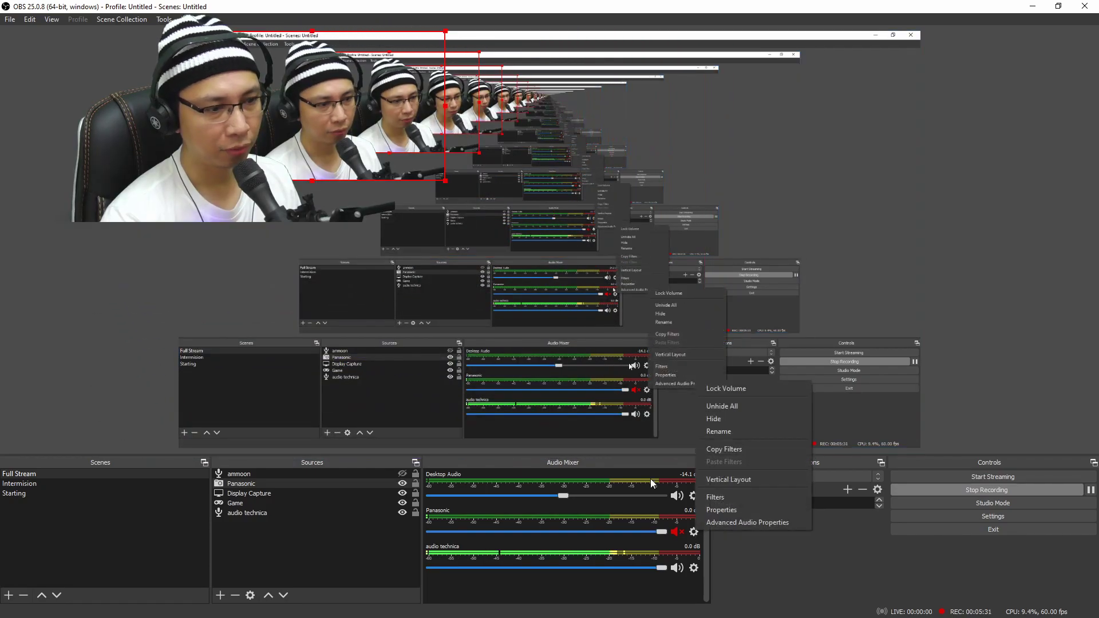
pyautogui.click(734, 505)
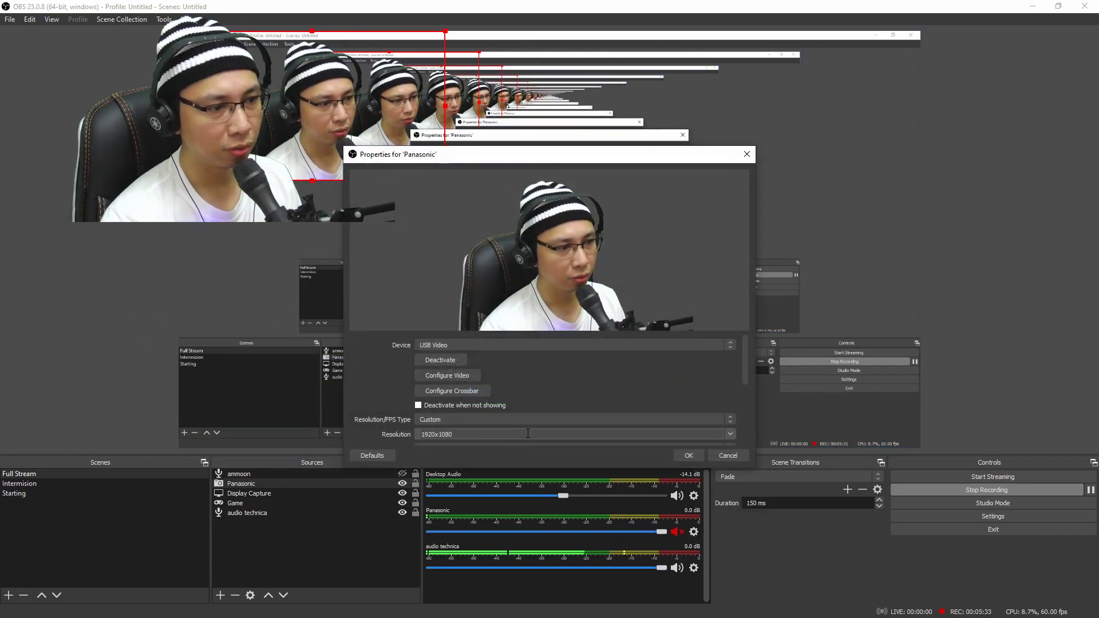
pyautogui.click(597, 434)
pyautogui.scroll(-3, 598, 434)
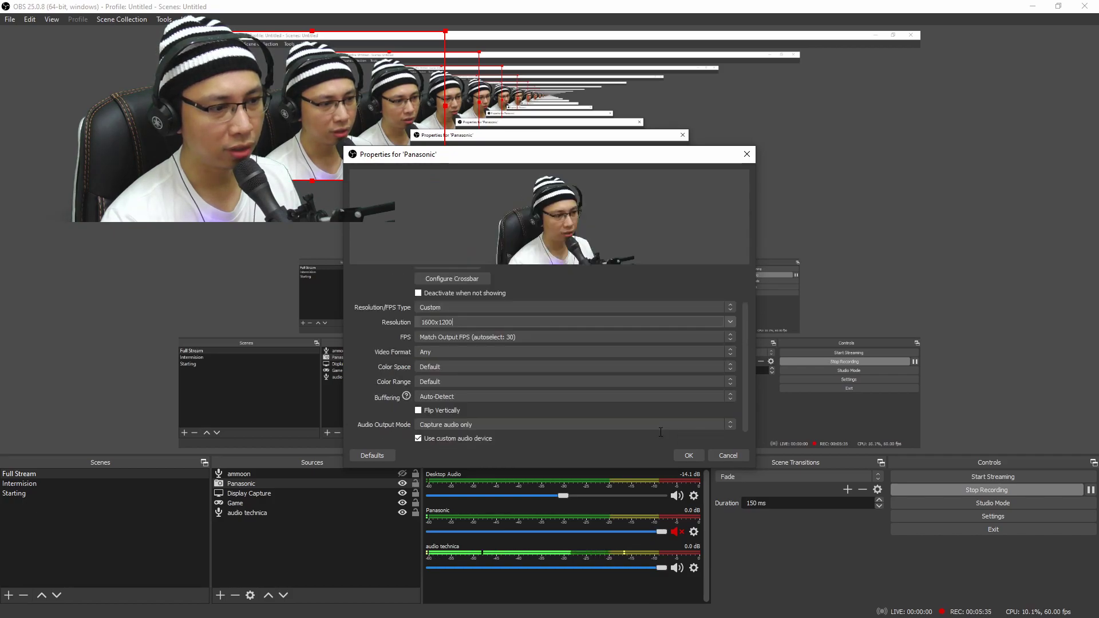
pyautogui.click(729, 321)
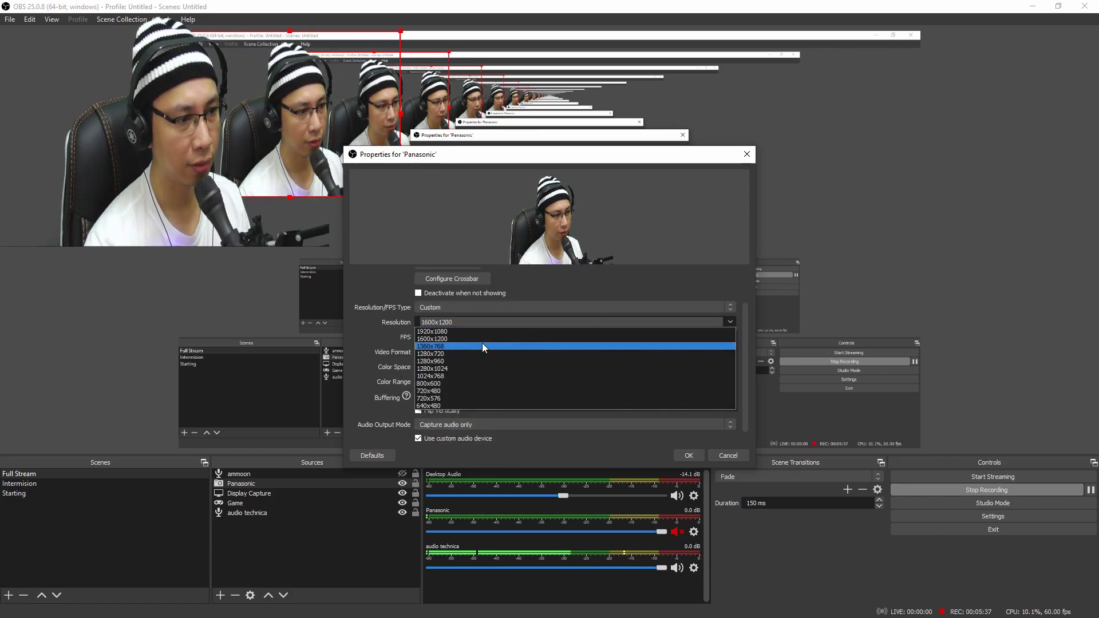
pyautogui.click(461, 353)
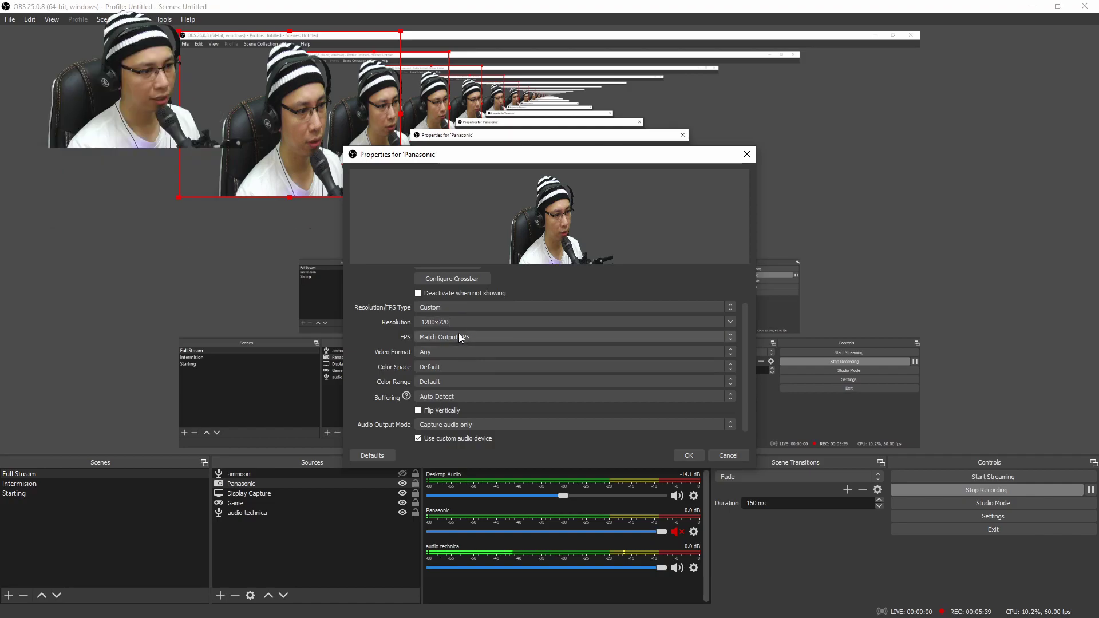
pyautogui.click(492, 336)
pyautogui.click(450, 361)
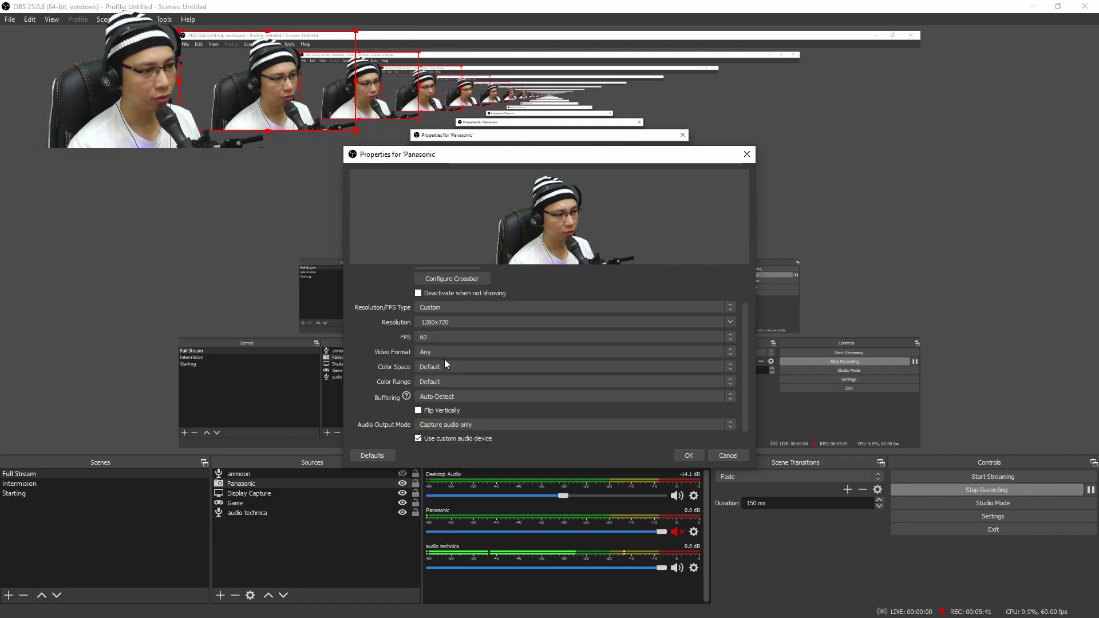
# Apply the new capture settings and scale the webcam image into the scene's upper-left corner.
pyautogui.click(689, 455)
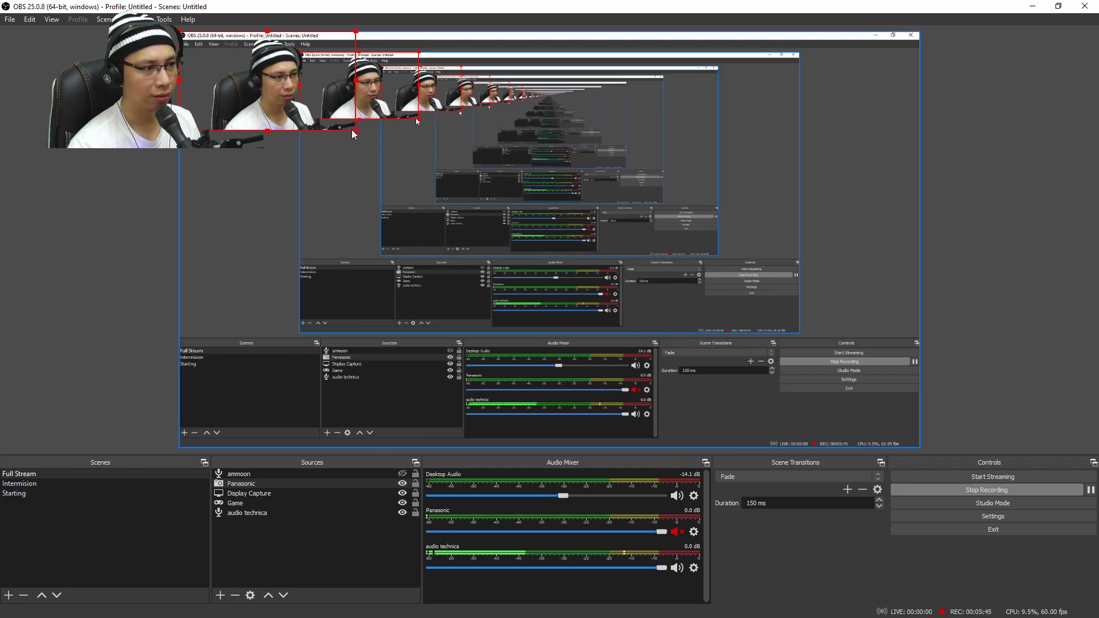
pyautogui.moveTo(355, 134); pyautogui.dragTo(732, 309)
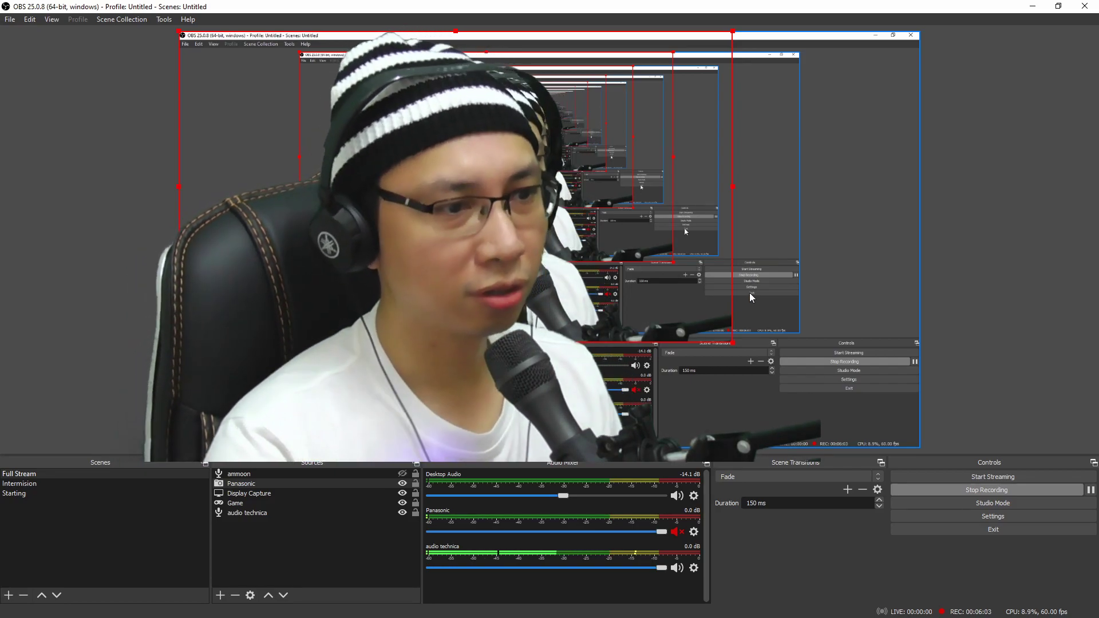
pyautogui.moveTo(729, 342); pyautogui.dragTo(437, 177)
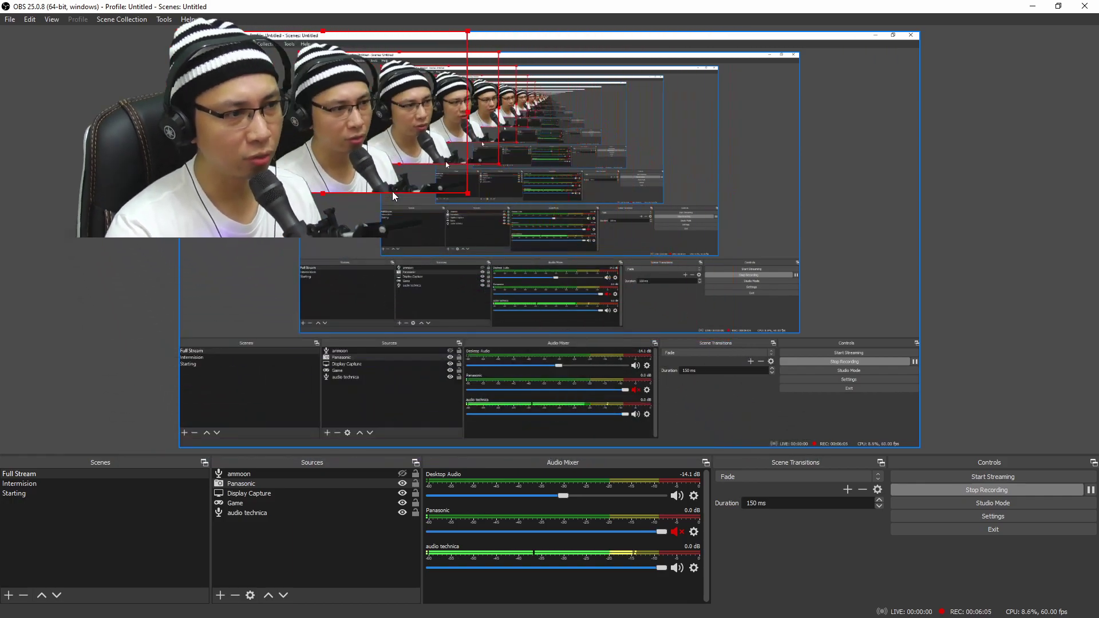
# Enable Use custom audio device for Panasonic with Digital Audio Interface (USB Digital Audio) and confirm.
pyautogui.click(694, 531)
pyautogui.click(715, 512)
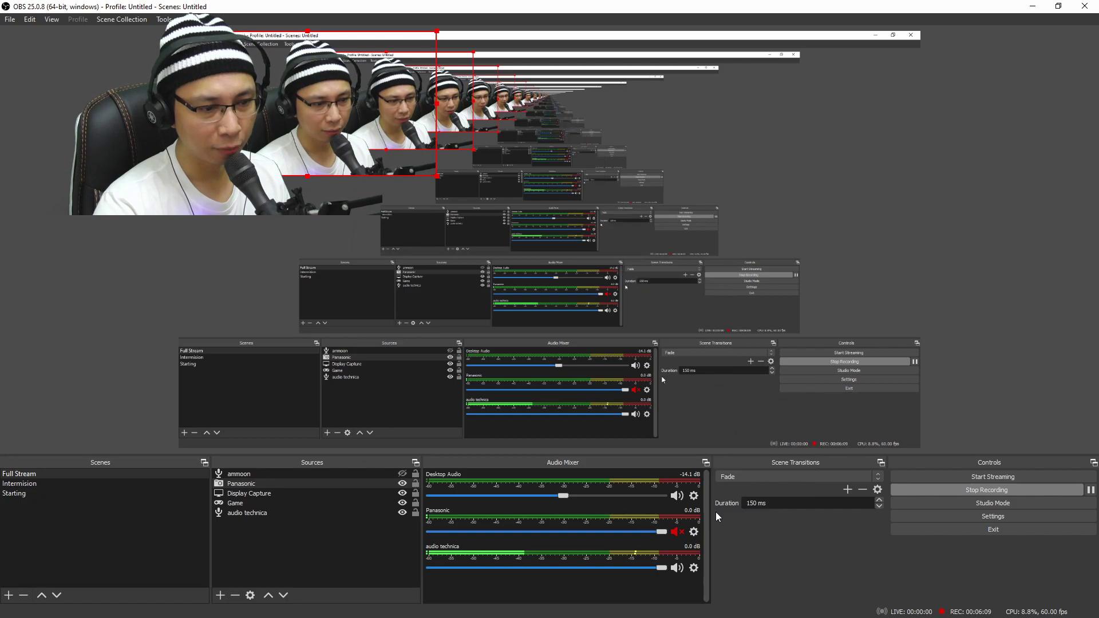
pyautogui.scroll(-2, 650, 359)
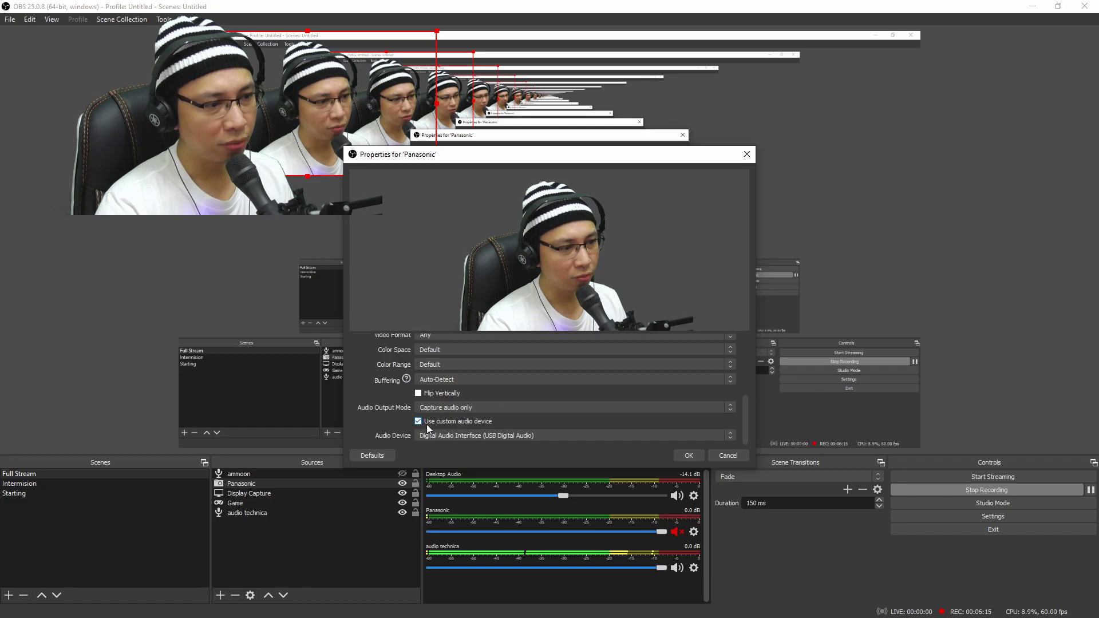
pyautogui.click(485, 421)
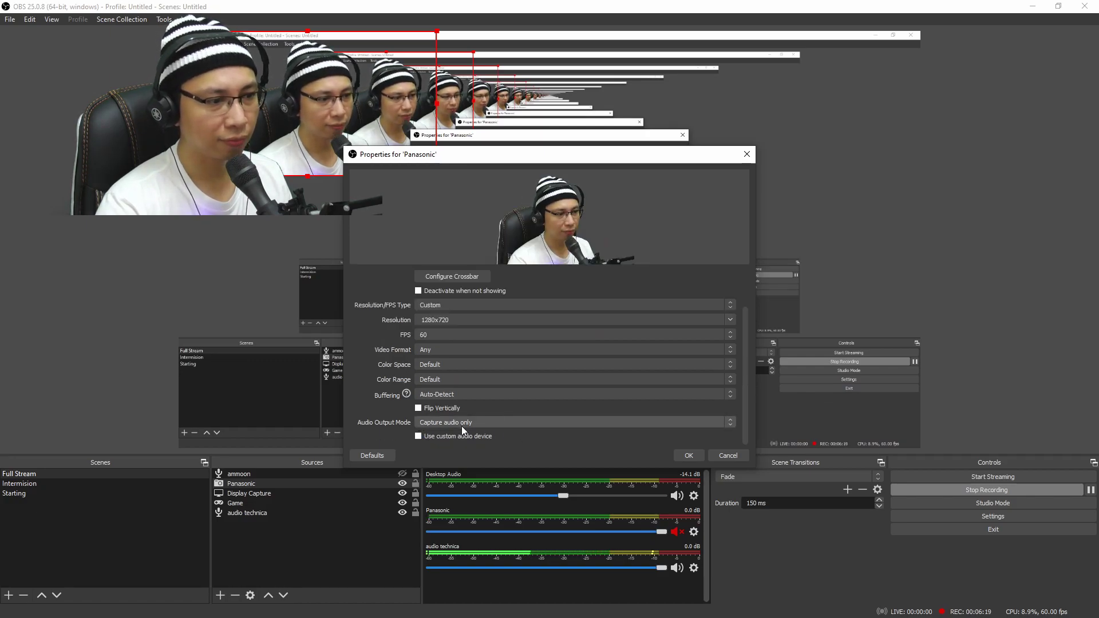
pyautogui.click(418, 436)
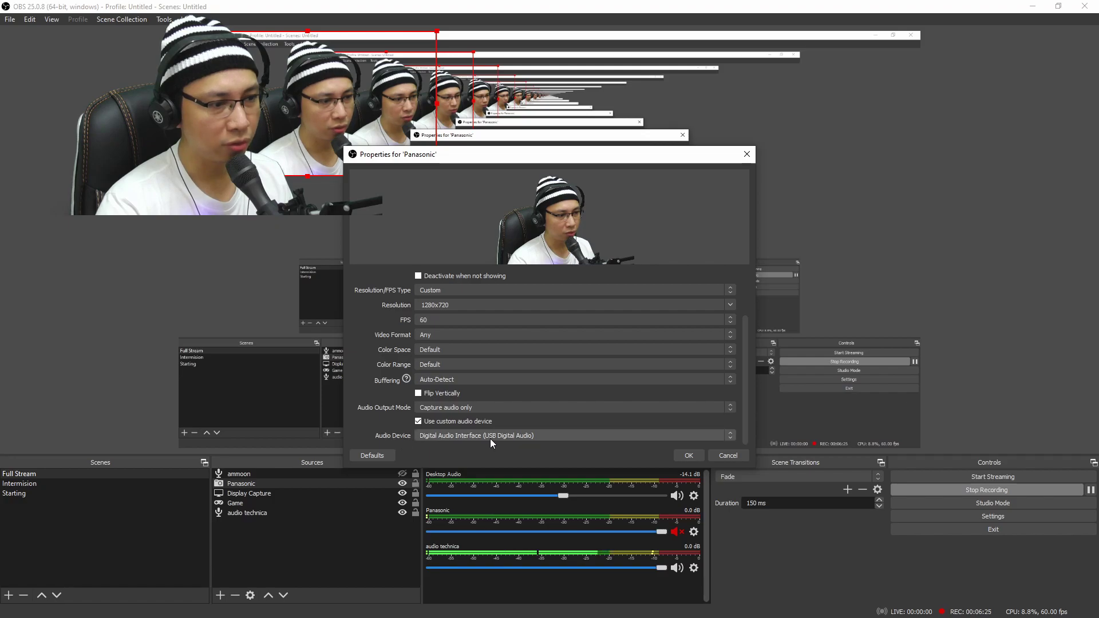
pyautogui.click(510, 434)
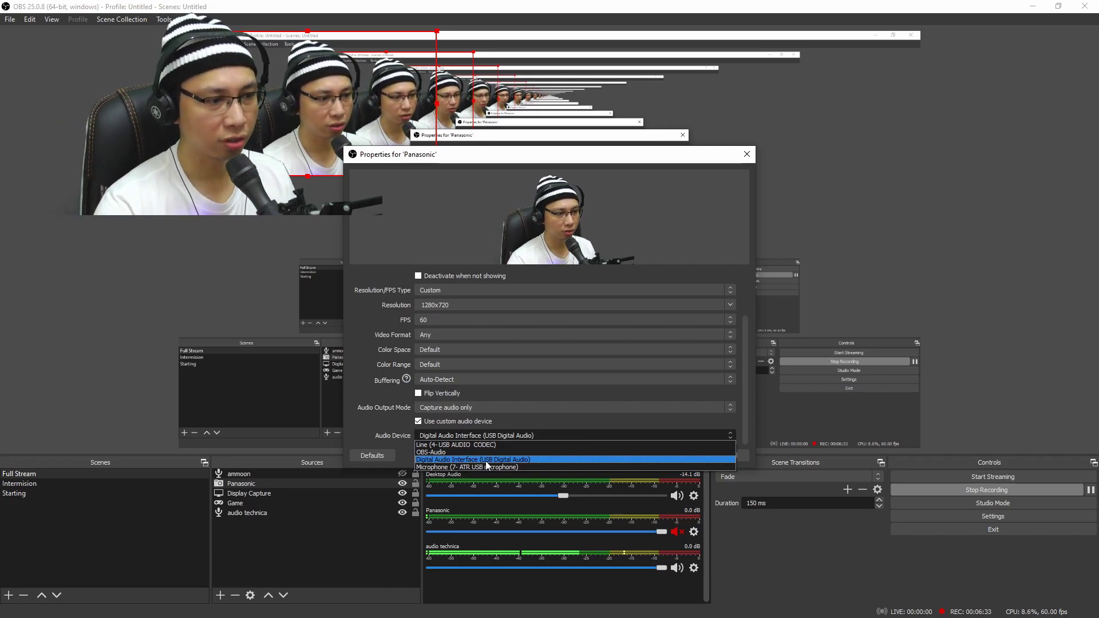
pyautogui.click(485, 460)
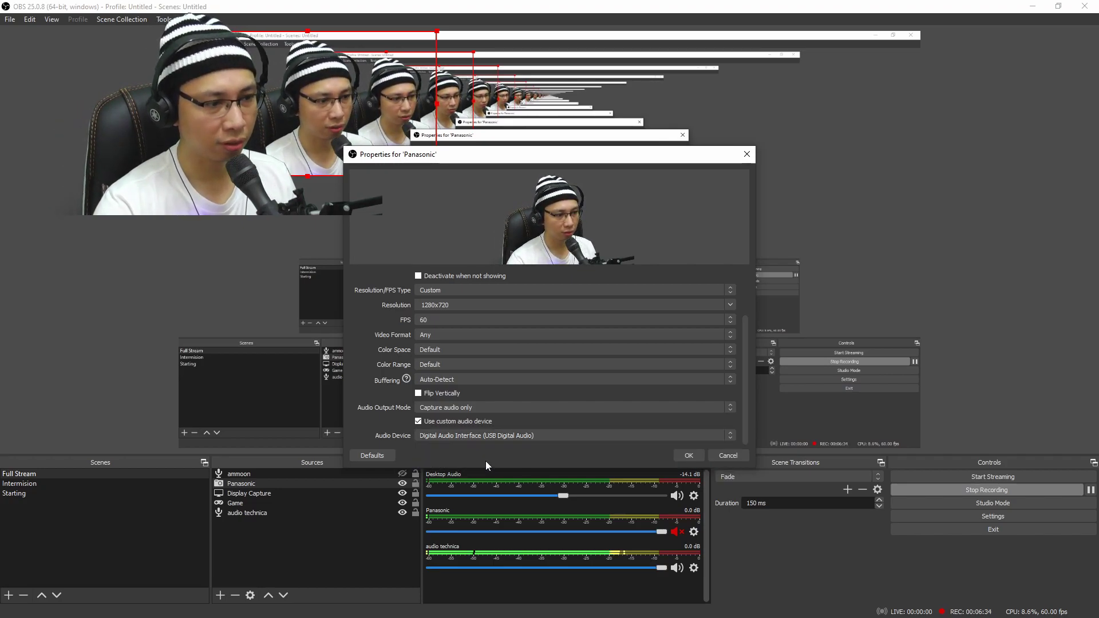
pyautogui.click(693, 455)
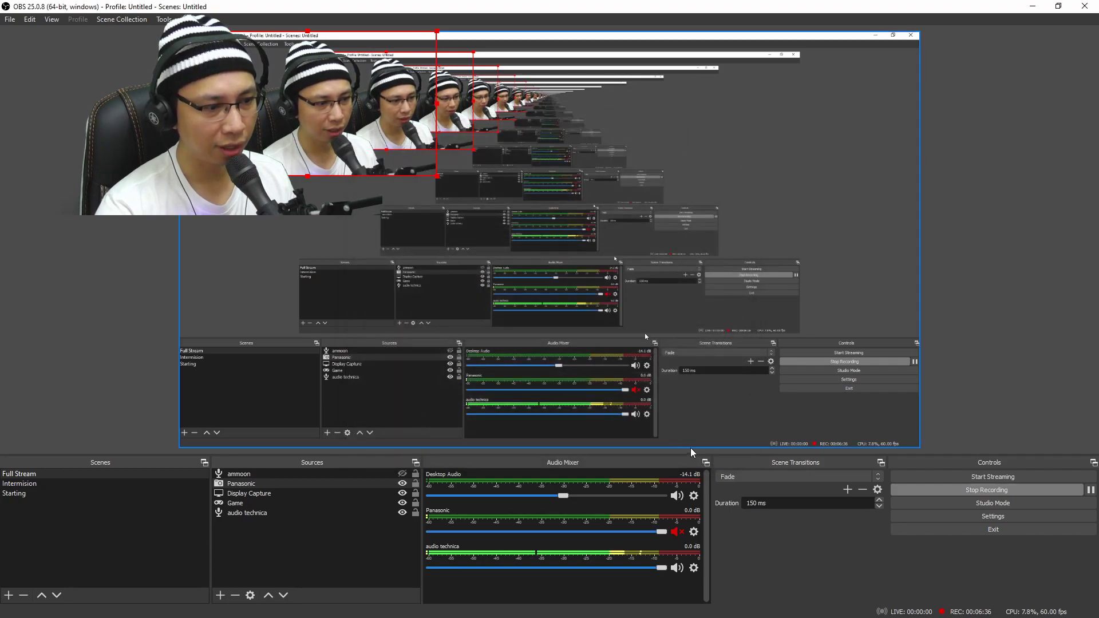
# Mute the audio technica microphone and unmute the Panasonic capture audio in the mixer.
pyautogui.click(677, 568)
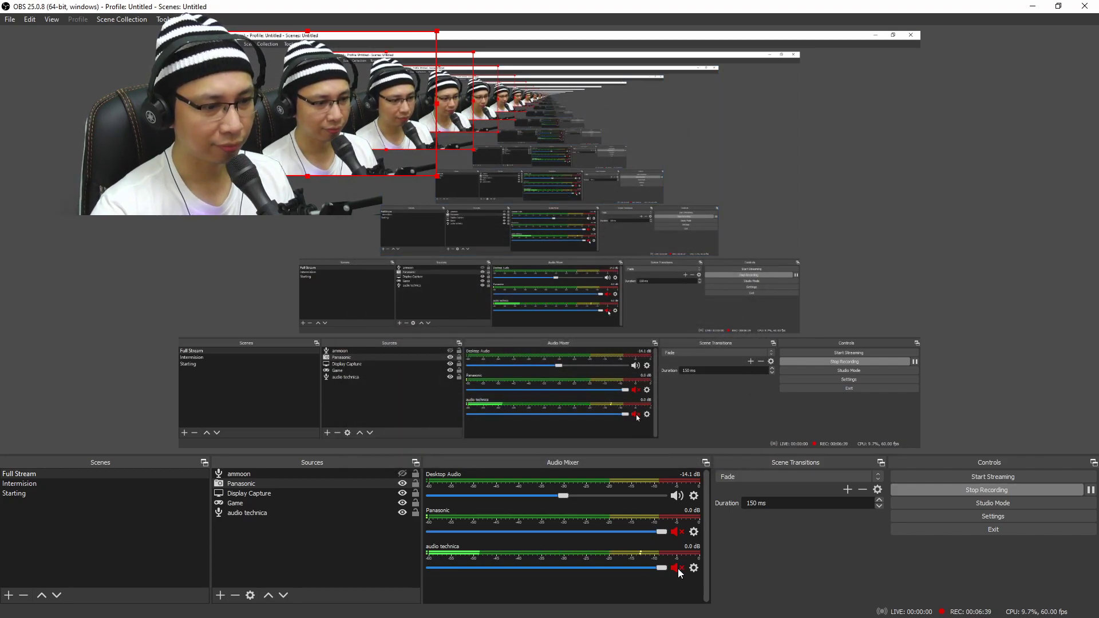
pyautogui.click(680, 532)
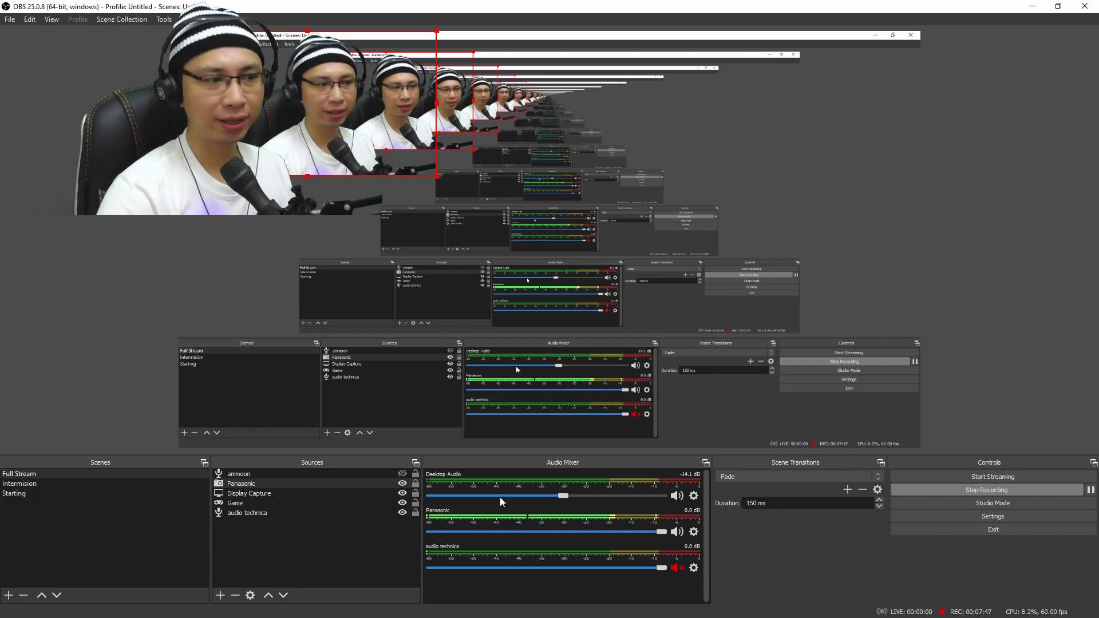
# Mute Panasonic, unmute audio technica, then minimize OBS to view the Lazada page and return.
pyautogui.click(677, 532)
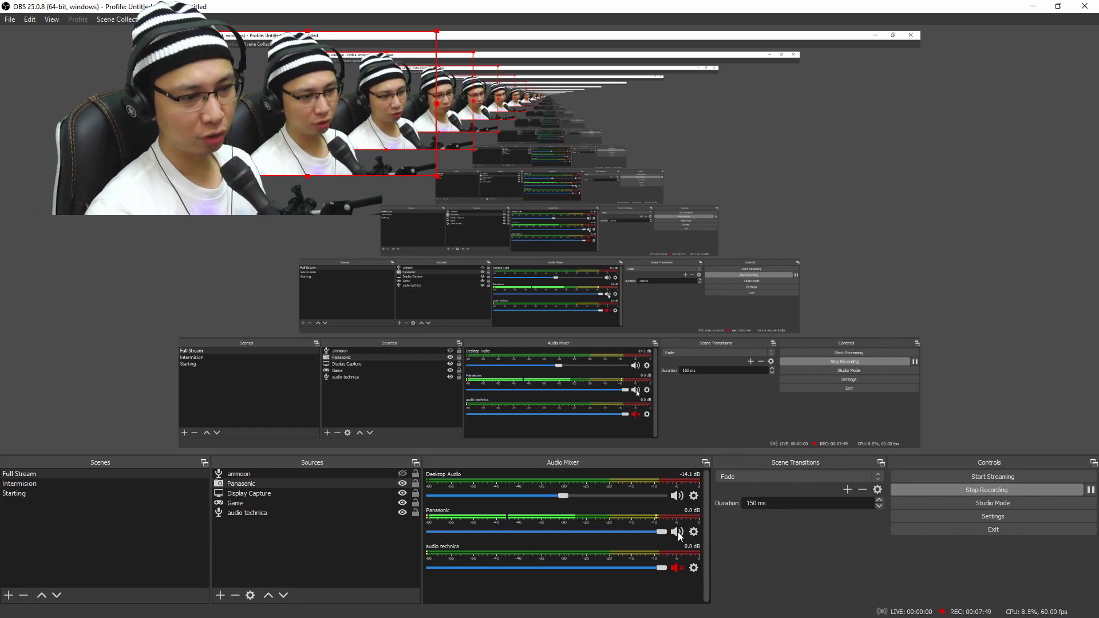
pyautogui.click(677, 567)
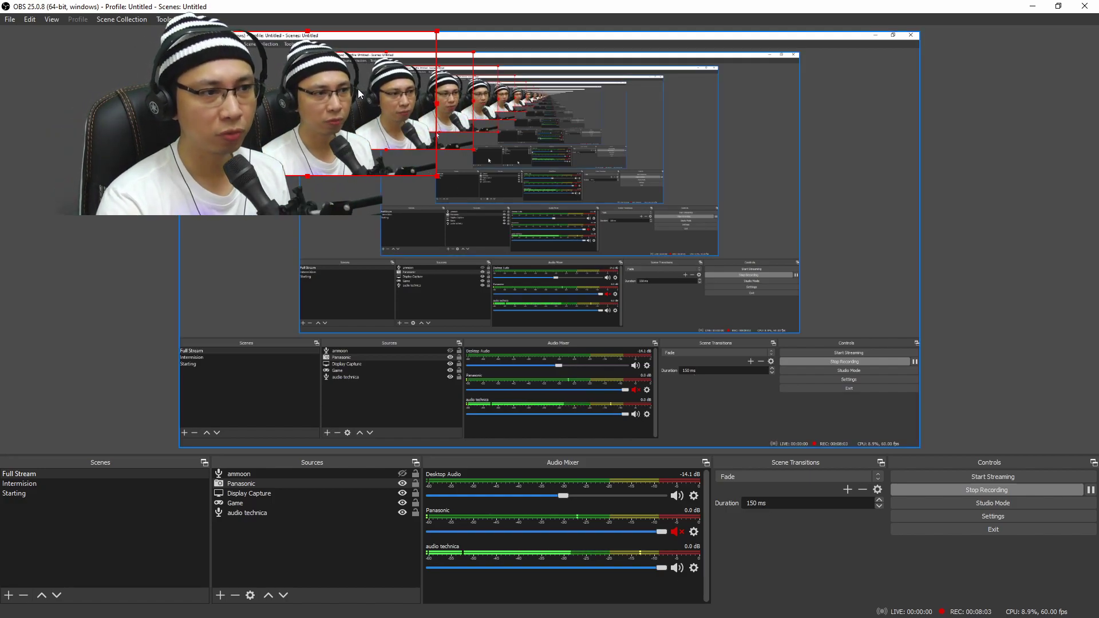
pyautogui.doubleClick(679, 6)
pyautogui.press('super+Down')
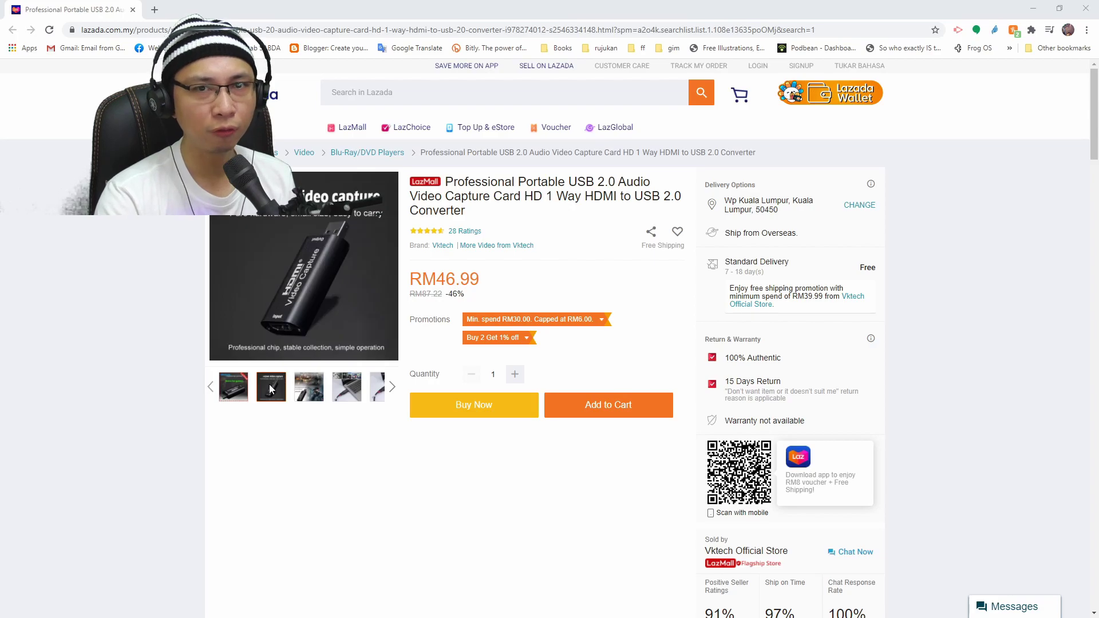
pyautogui.hotkey('alt', 'Tab')
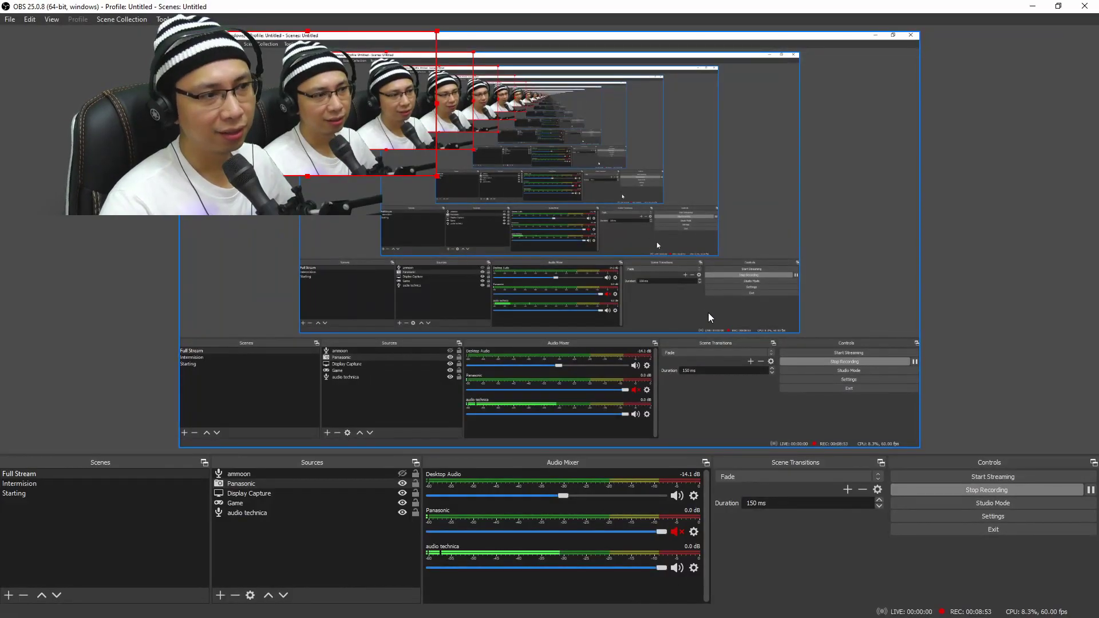